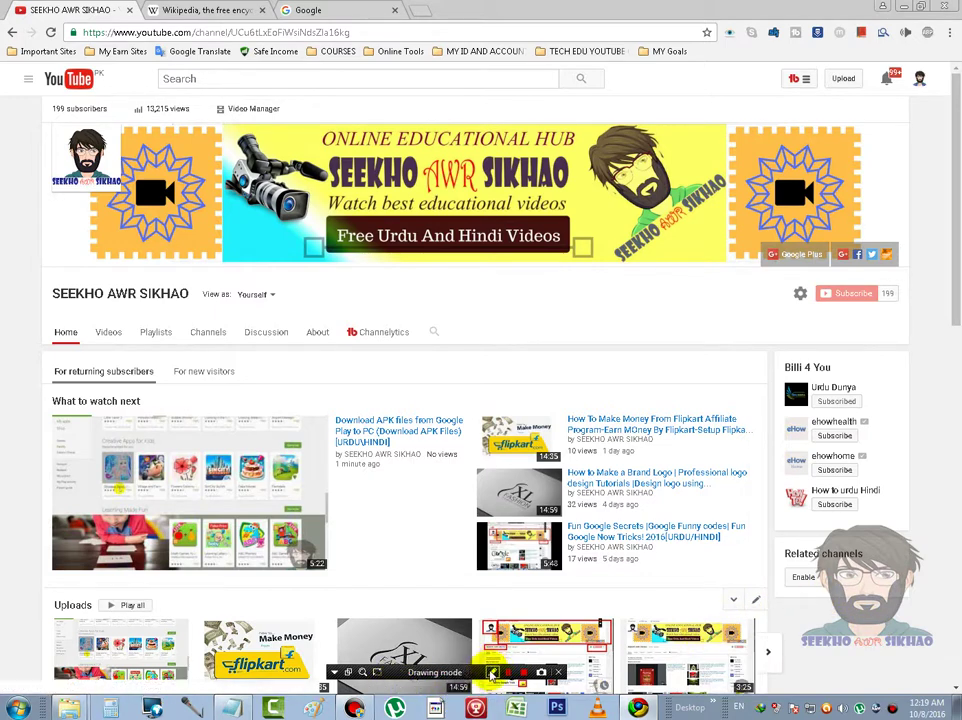
Outline the channel name, search field, avatar and subscriber count in red, then clear the annotations
{"action": "left_click", "coordinate": [491, 674]}
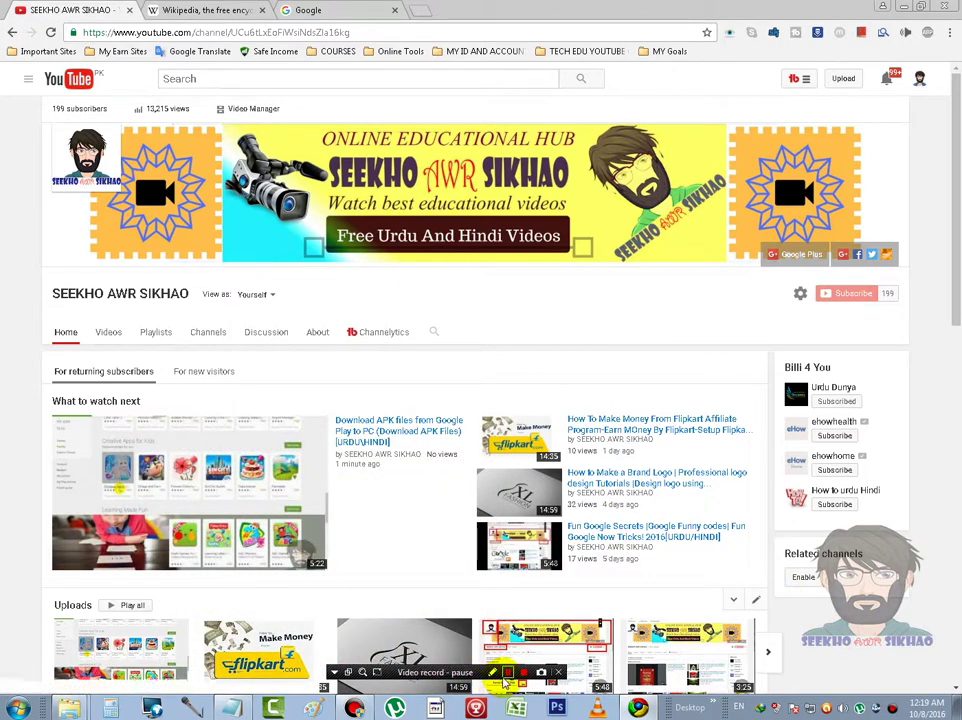
{"action": "left_click", "coordinate": [493, 672]}
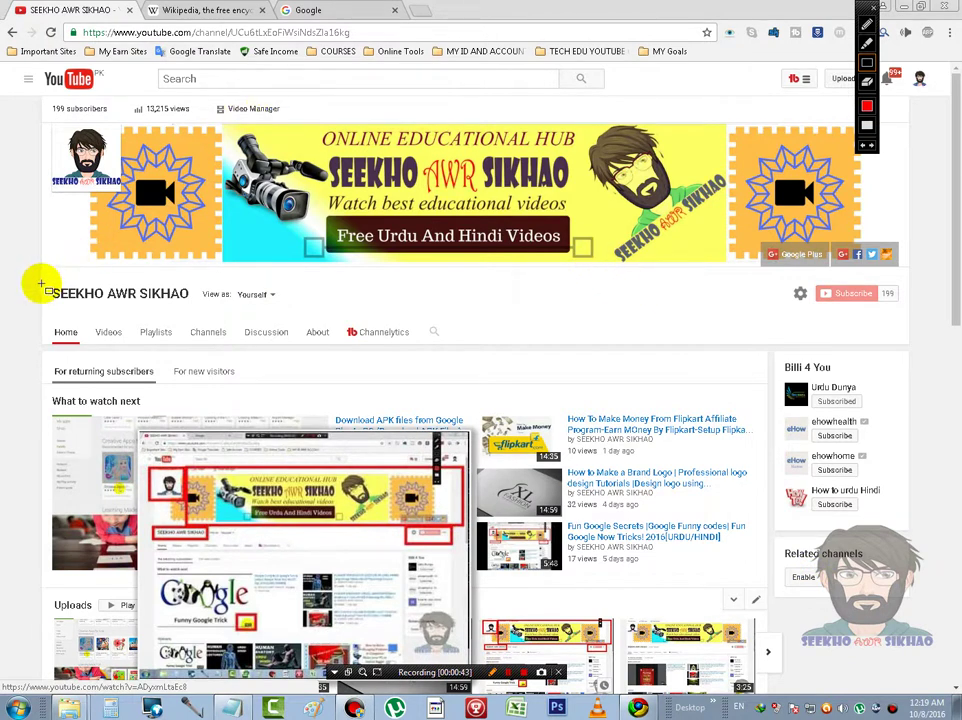
{"action": "left_click_drag", "start_coordinate": [43, 272], "coordinate": [198, 314]}
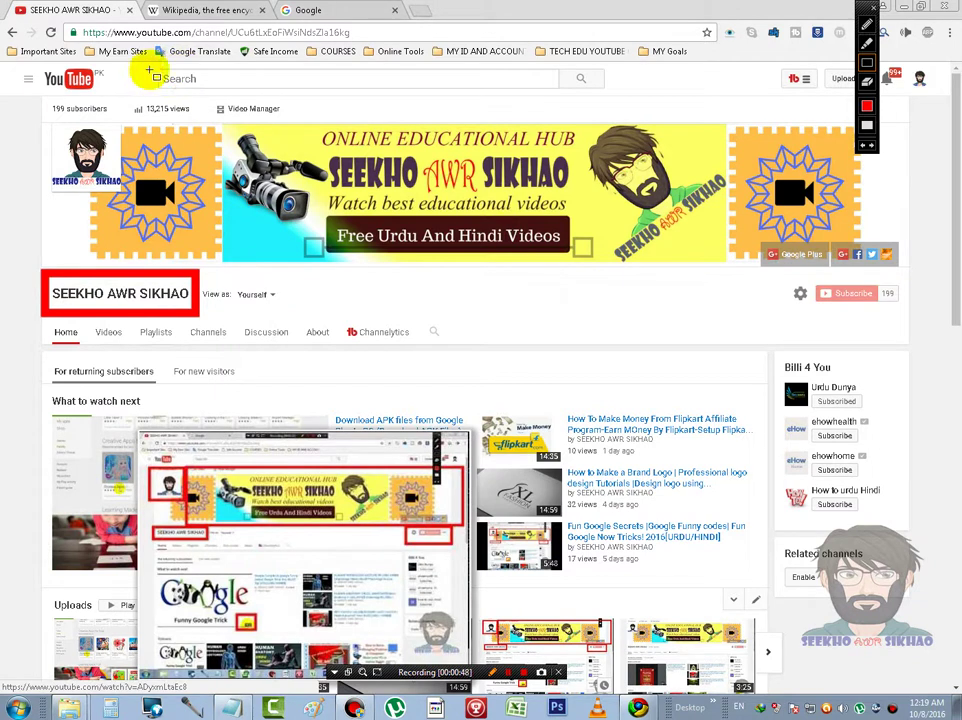
{"action": "mouse_move", "coordinate": [150, 68]}
{"action": "left_mouse_down"}
{"action": "mouse_move", "coordinate": [391, 100]}
{"action": "mouse_move", "coordinate": [662, 101]}
{"action": "left_mouse_up"}
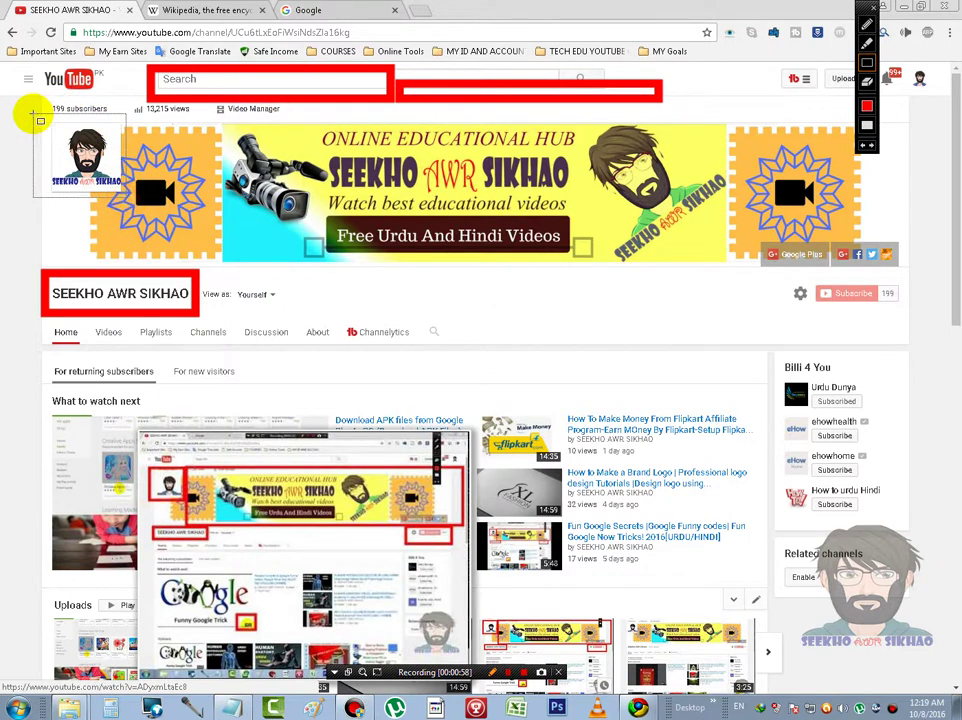
{"action": "left_click_drag", "start_coordinate": [29, 112], "coordinate": [130, 200]}
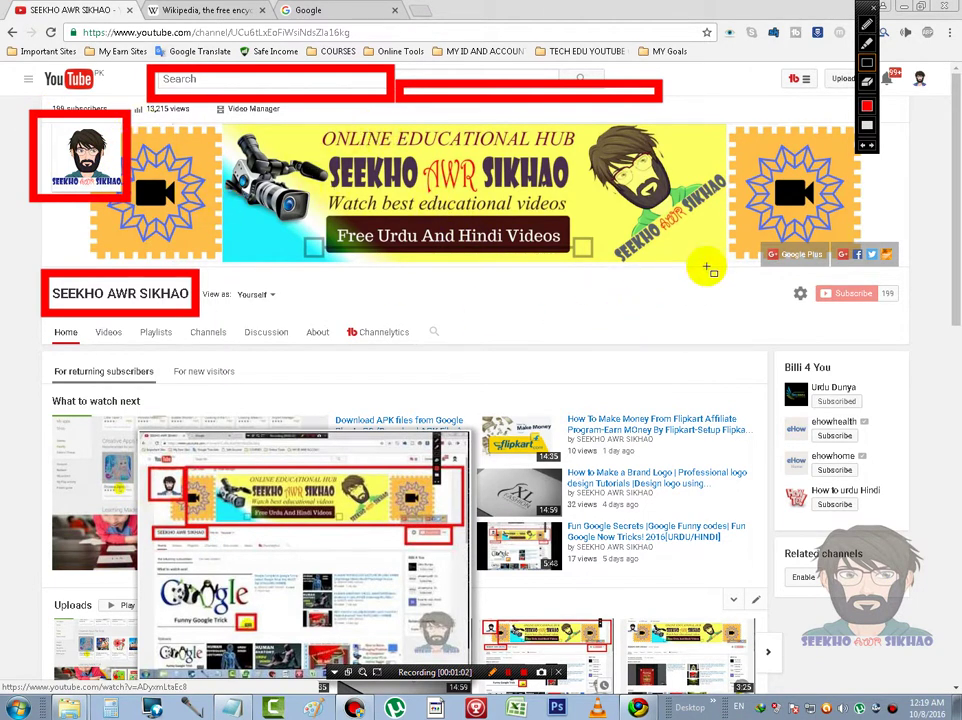
{"action": "left_click_drag", "start_coordinate": [758, 258], "coordinate": [912, 335]}
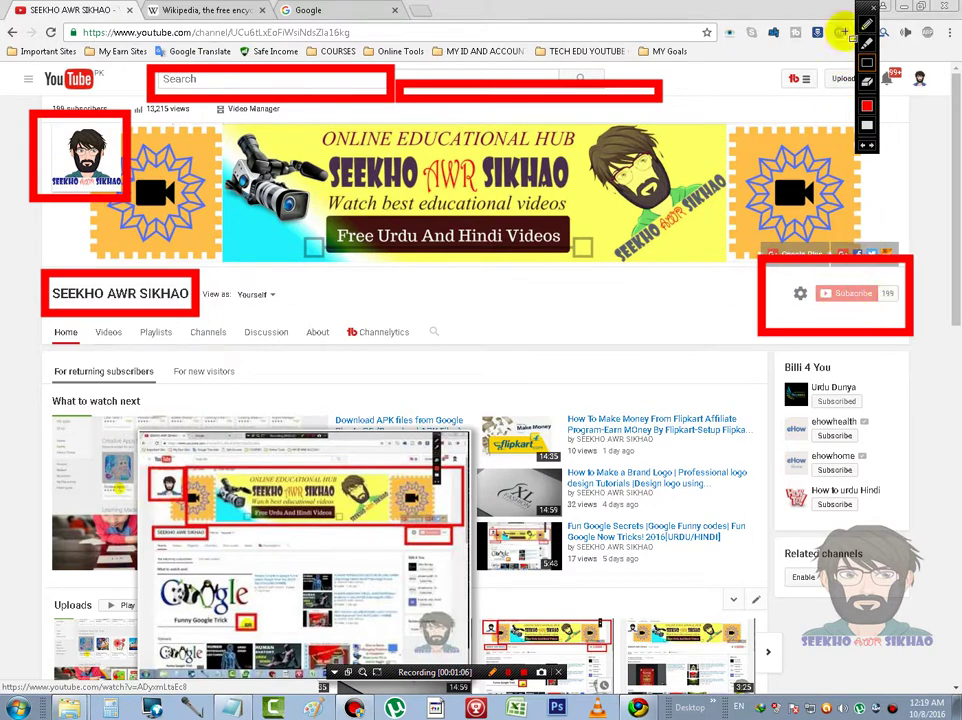
{"action": "left_click", "coordinate": [872, 8]}
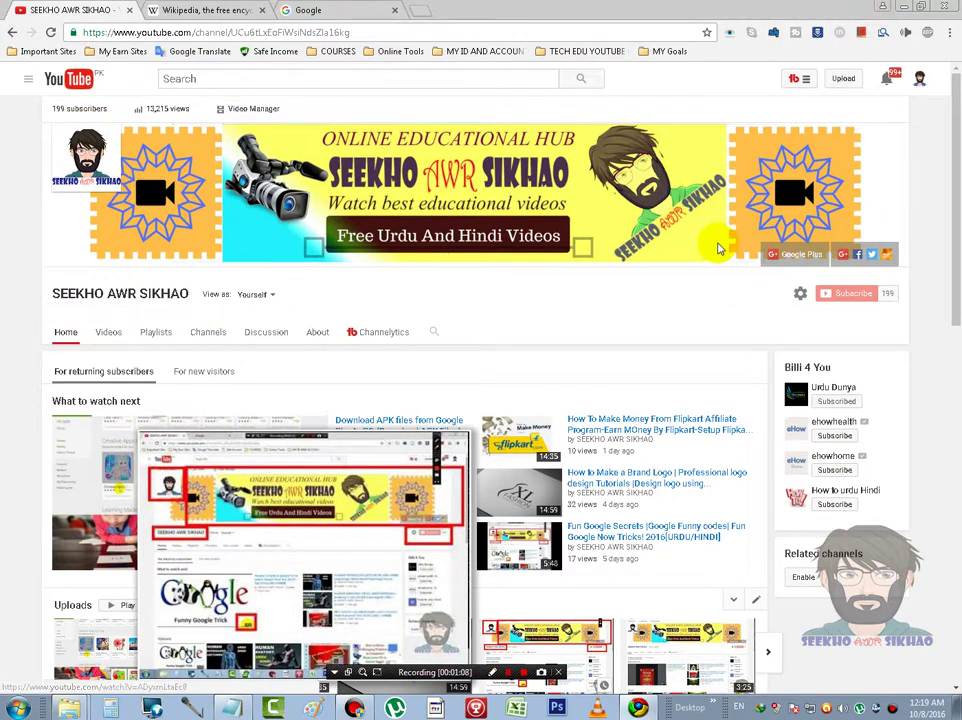
Scroll down the SEEKHO AWR SIKHAO channel page and back up to the top
{"action": "scroll", "coordinate": [350, 397], "scroll_direction": "down", "scroll_amount": 3}
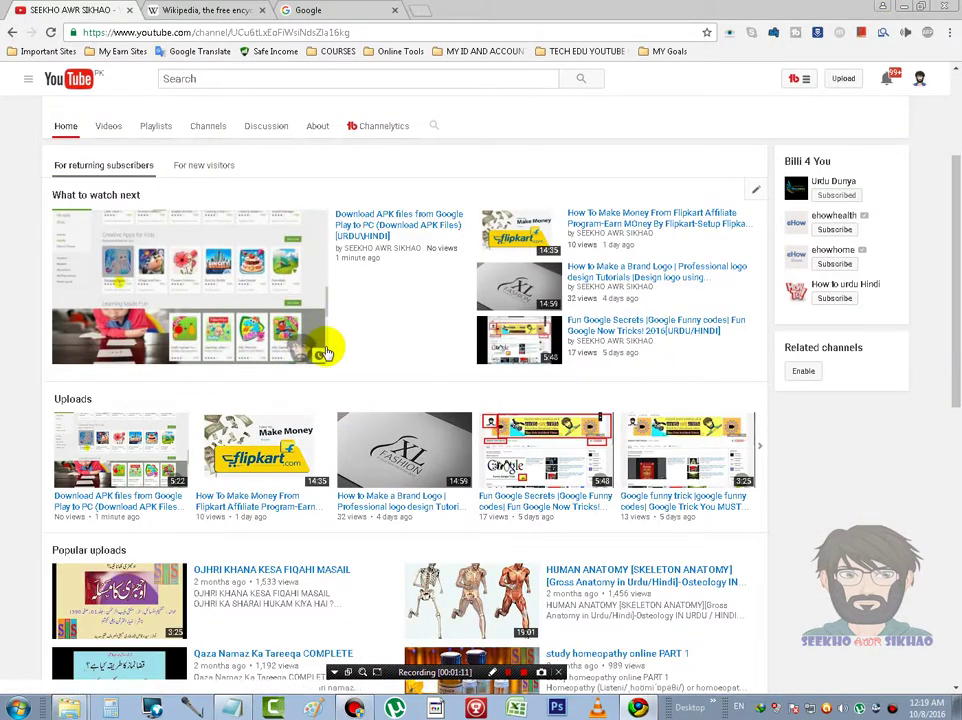
{"action": "mouse_move", "coordinate": [314, 253]}
{"action": "left_mouse_down"}
{"action": "mouse_move", "coordinate": [342, 366]}
{"action": "mouse_move", "coordinate": [597, 372]}
{"action": "left_mouse_up"}
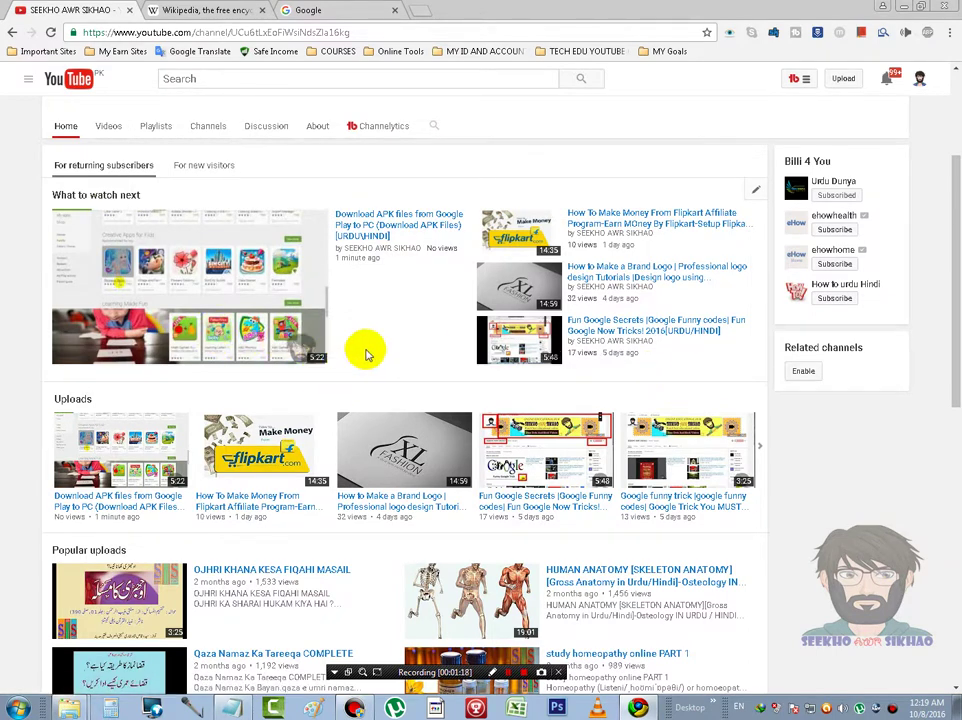
{"action": "left_click_drag", "start_coordinate": [320, 345], "coordinate": [415, 178]}
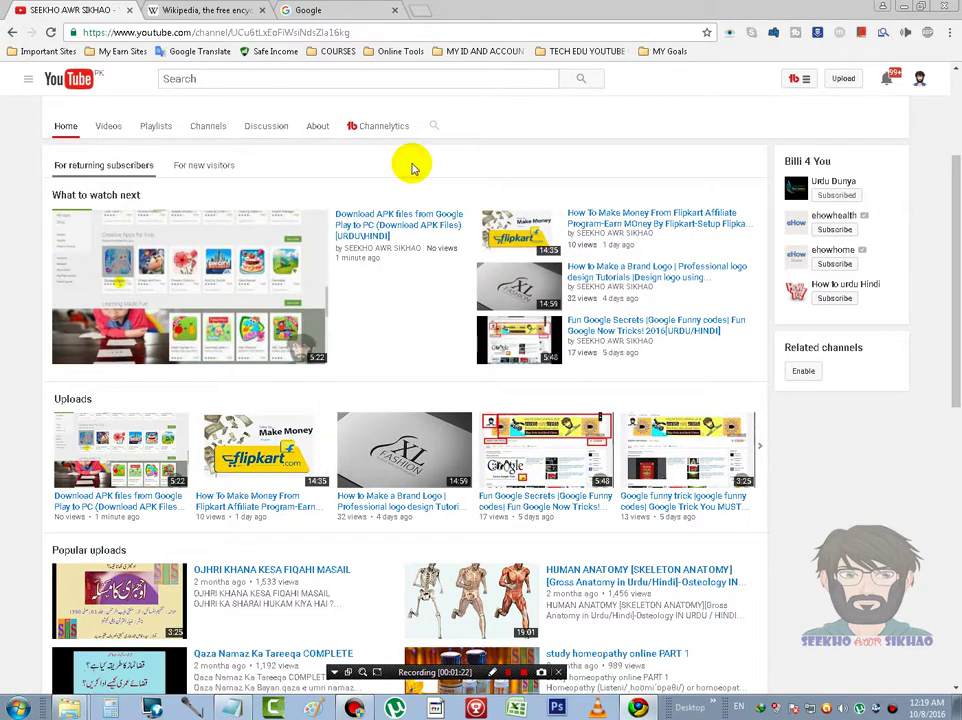
{"action": "scroll", "coordinate": [412, 168], "scroll_direction": "up", "scroll_amount": 2}
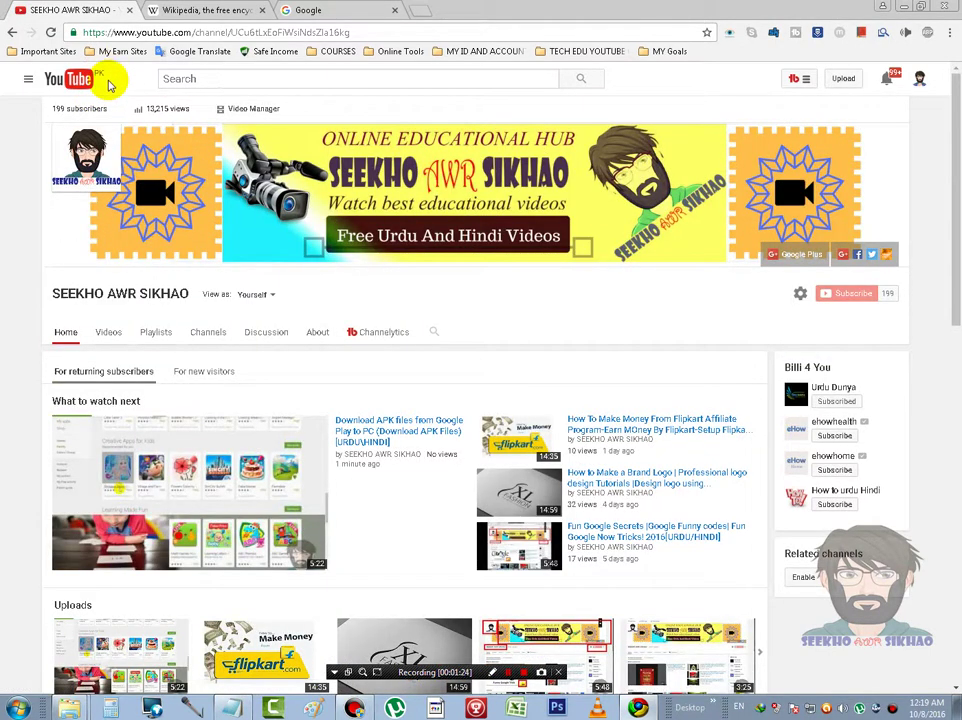
Search Google for 'from text to speech'
{"action": "left_click", "coordinate": [163, 10]}
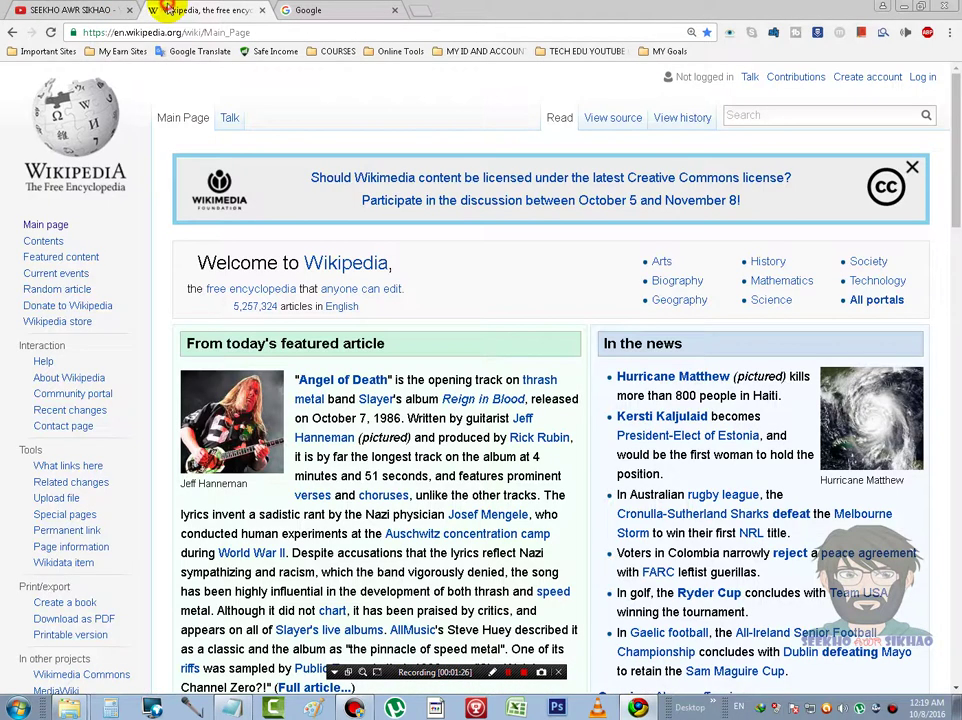
{"action": "left_click", "coordinate": [307, 11]}
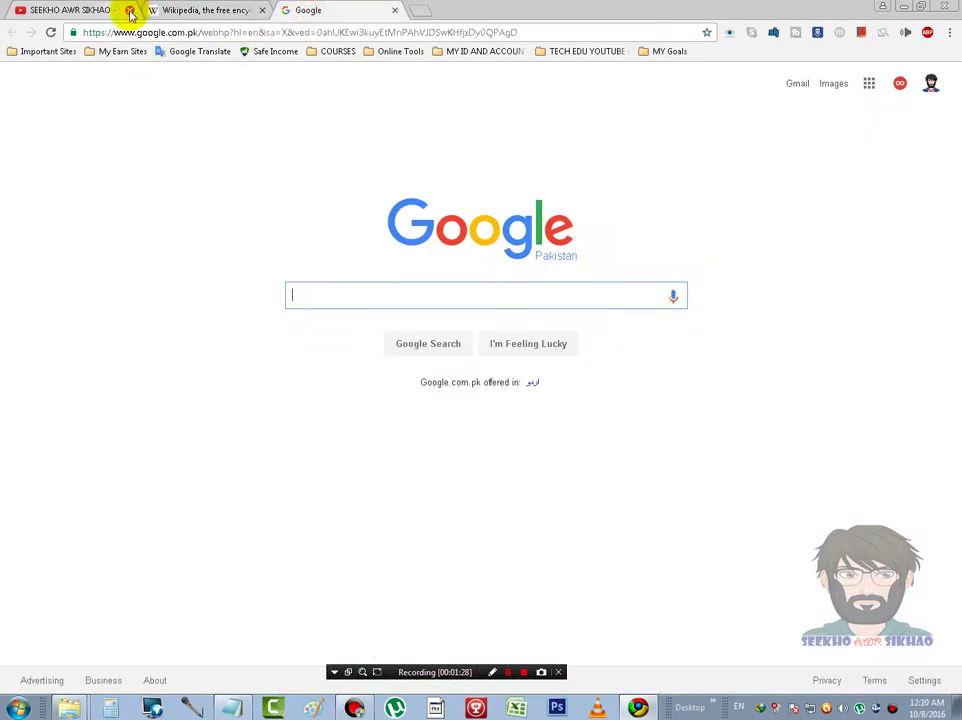
{"action": "left_click", "coordinate": [301, 302]}
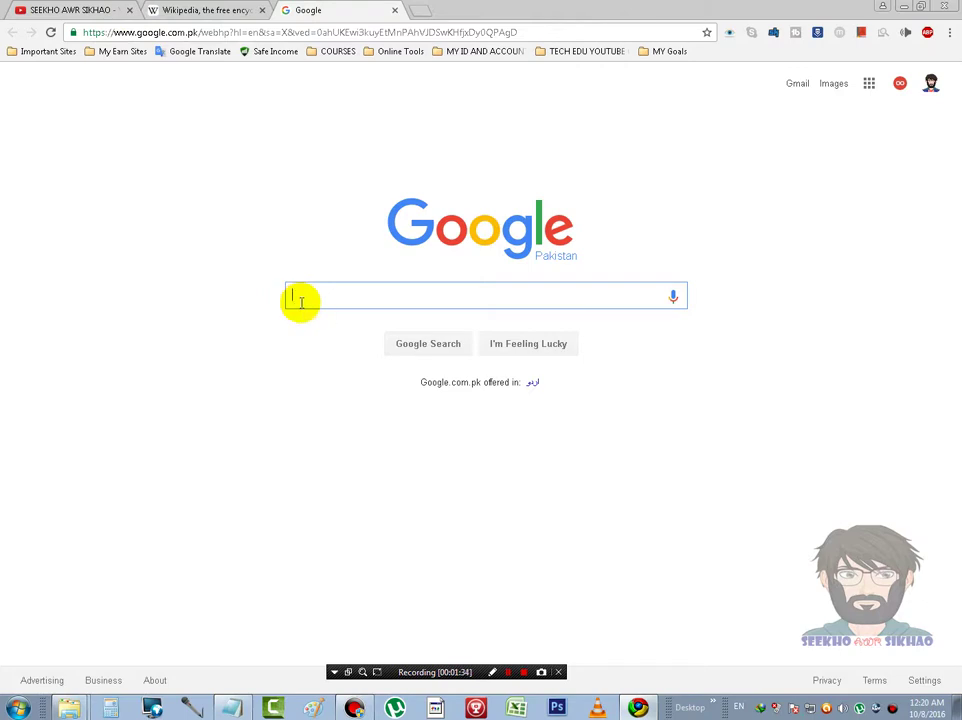
{"action": "type", "text": "from text to speech"}
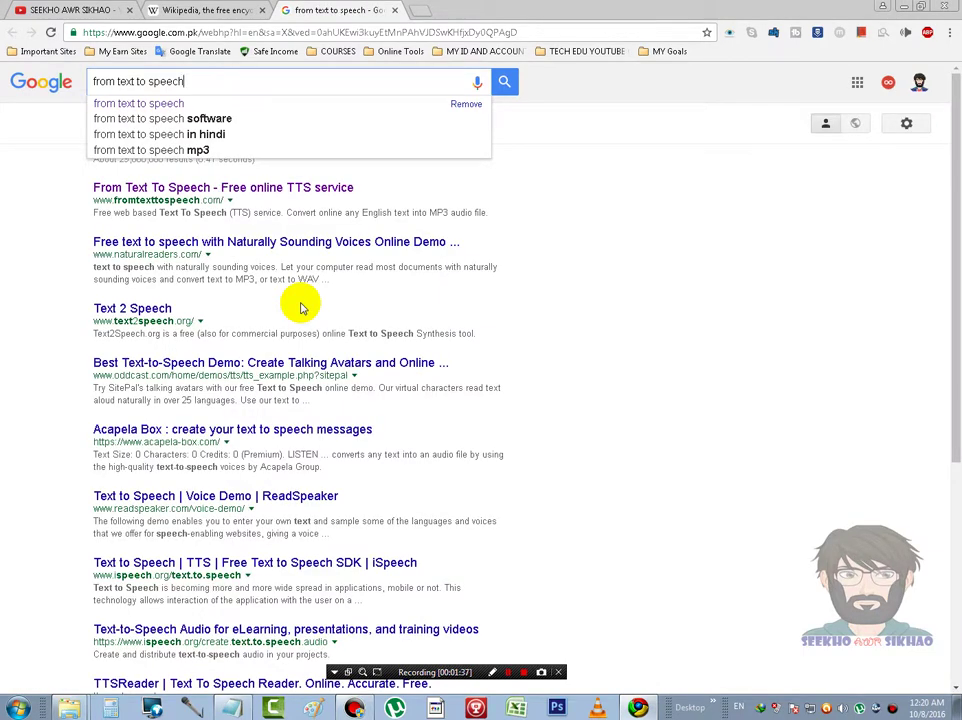
{"action": "left_click", "coordinate": [39, 204]}
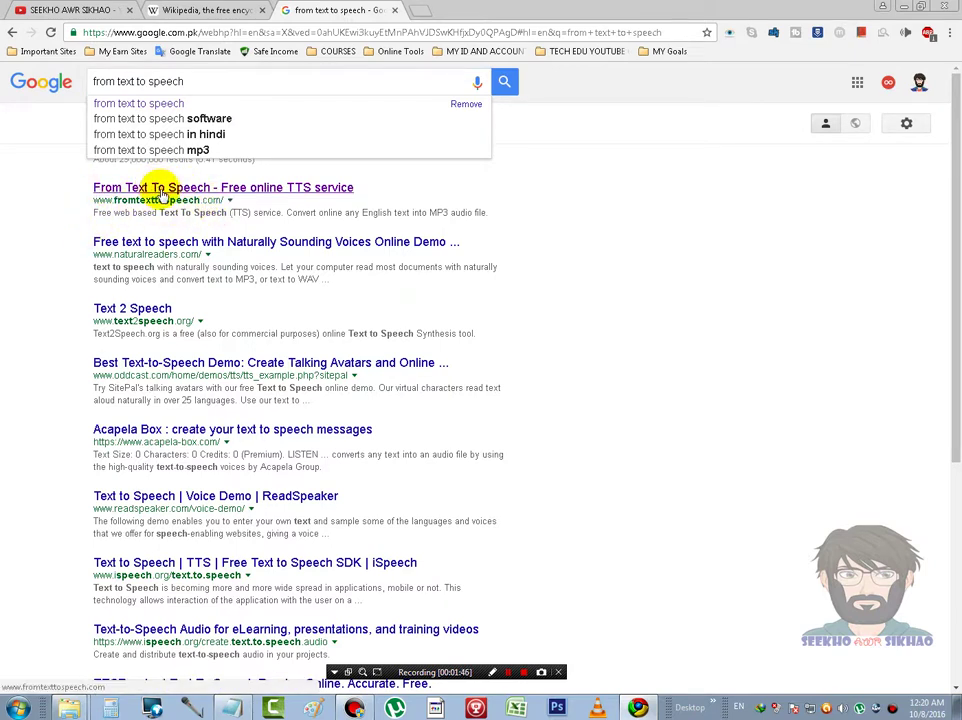
Open the From Text To Speech result and put the cursor in its conversion text box
{"action": "left_click", "coordinate": [163, 190]}
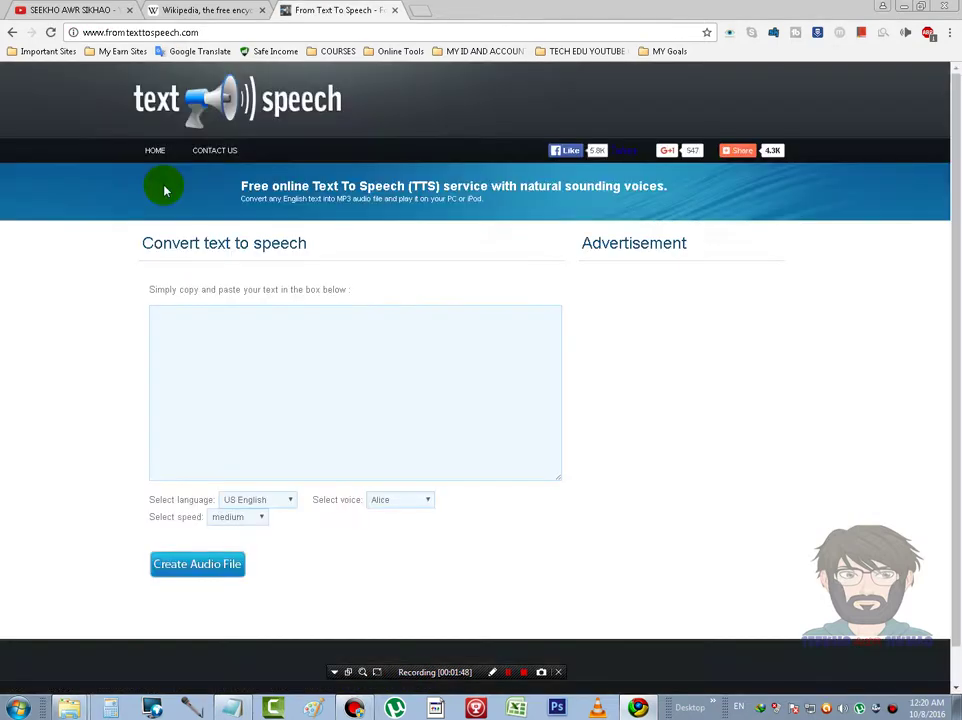
{"action": "scroll", "coordinate": [43, 270], "scroll_direction": "down", "scroll_amount": 1}
{"action": "scroll", "coordinate": [43, 270], "scroll_direction": "up", "scroll_amount": 1}
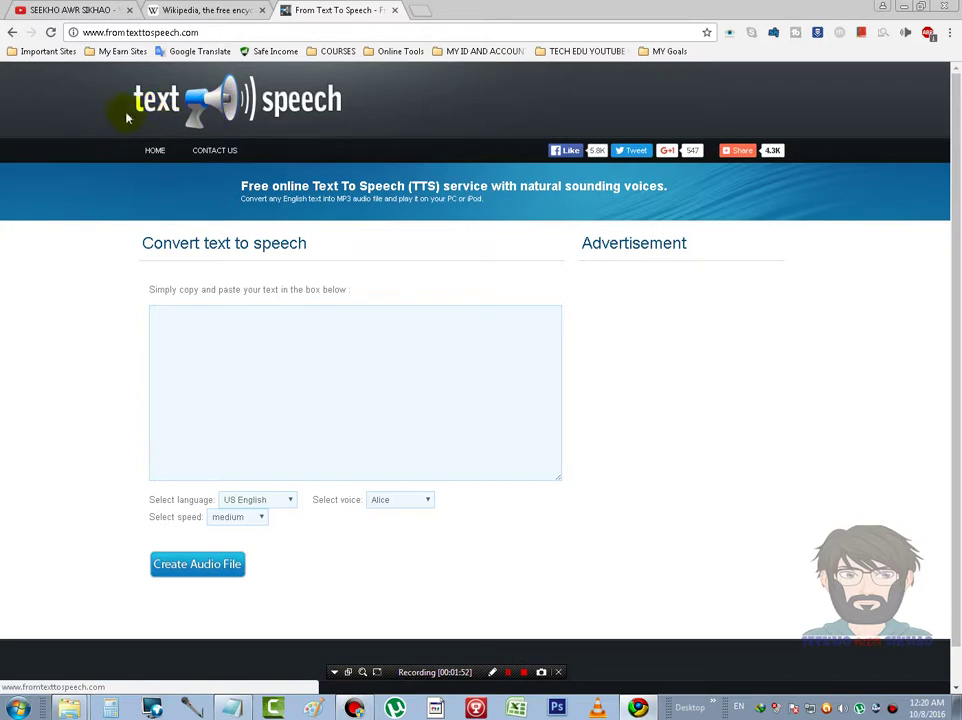
{"action": "left_click", "coordinate": [208, 371]}
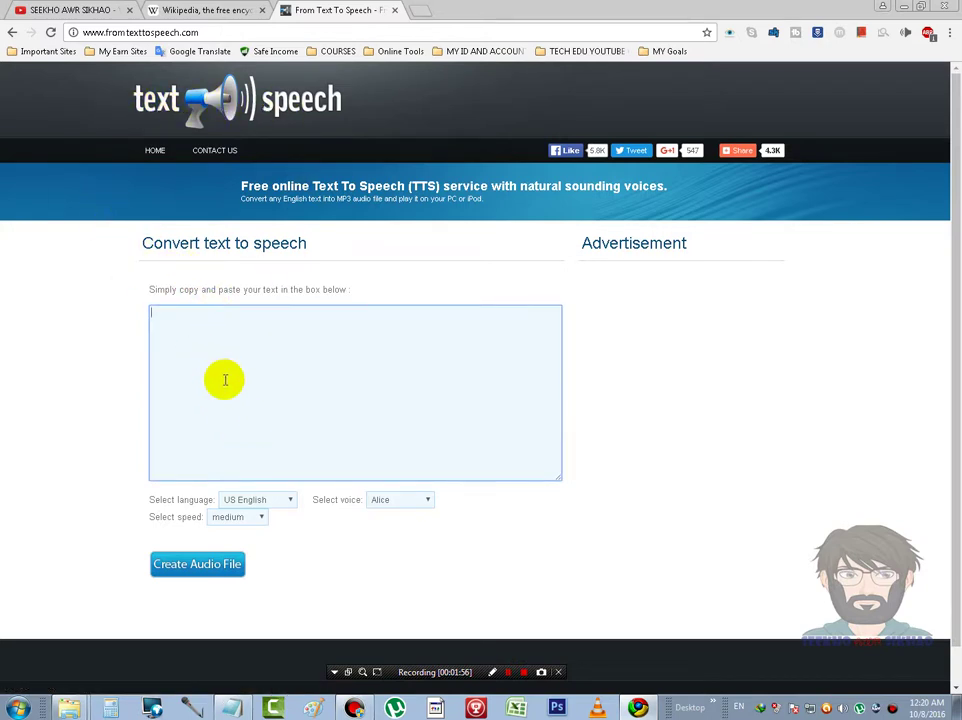
Return to Wikipedia and scroll down to today's featured list
{"action": "left_click", "coordinate": [180, 20]}
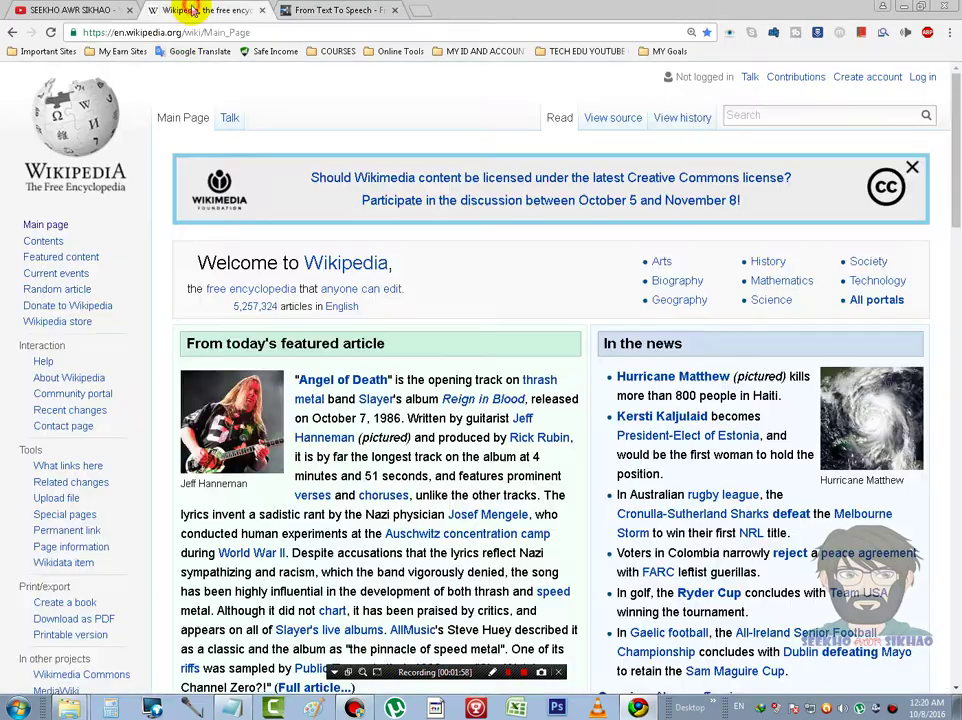
{"action": "scroll", "coordinate": [189, 320], "scroll_direction": "down", "scroll_amount": 4}
{"action": "scroll", "coordinate": [322, 344], "scroll_direction": "up", "scroll_amount": 3}
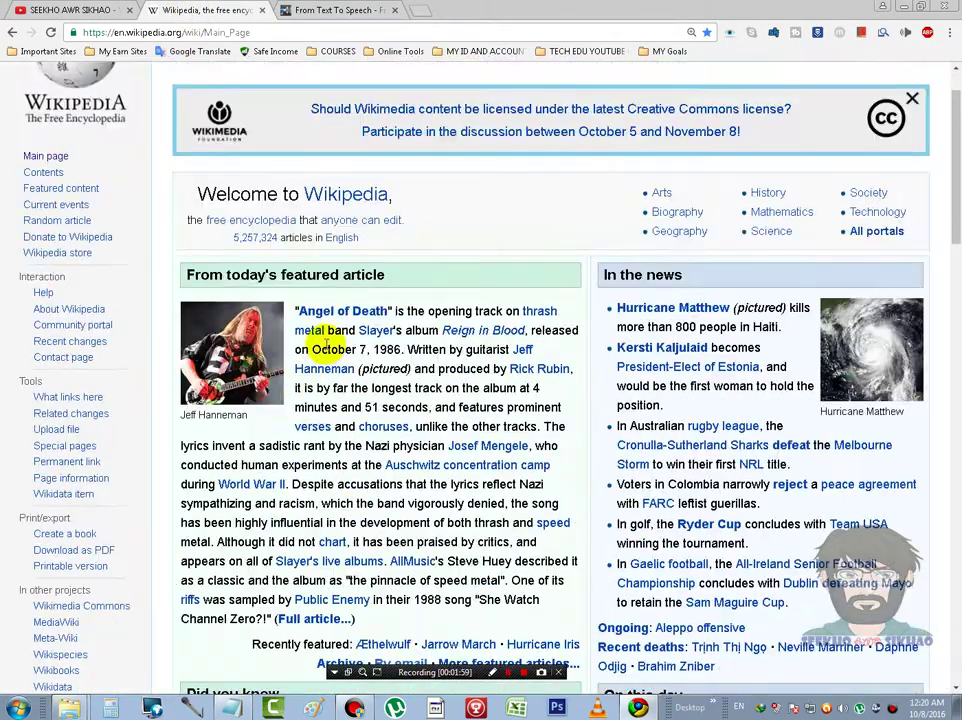
{"action": "scroll", "coordinate": [322, 344], "scroll_direction": "down", "scroll_amount": 6}
{"action": "scroll", "coordinate": [327, 347], "scroll_direction": "down", "scroll_amount": 3}
{"action": "scroll", "coordinate": [327, 344], "scroll_direction": "down", "scroll_amount": 3}
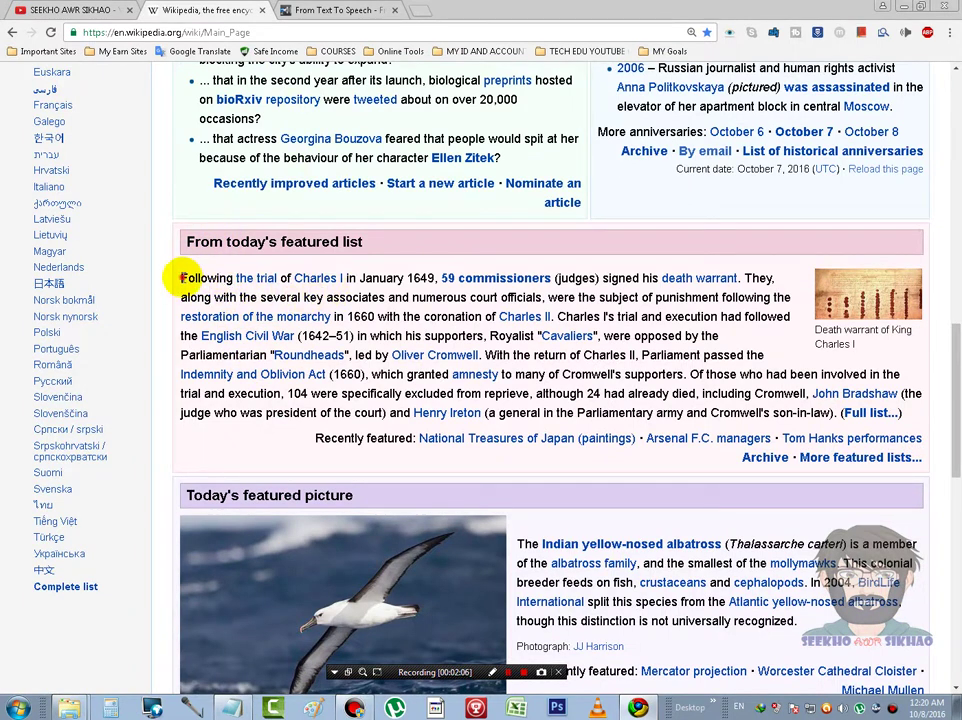
Copy the opening sentences of the featured list on the trial of Charles I
{"action": "left_click_drag", "start_coordinate": [181, 278], "coordinate": [465, 281]}
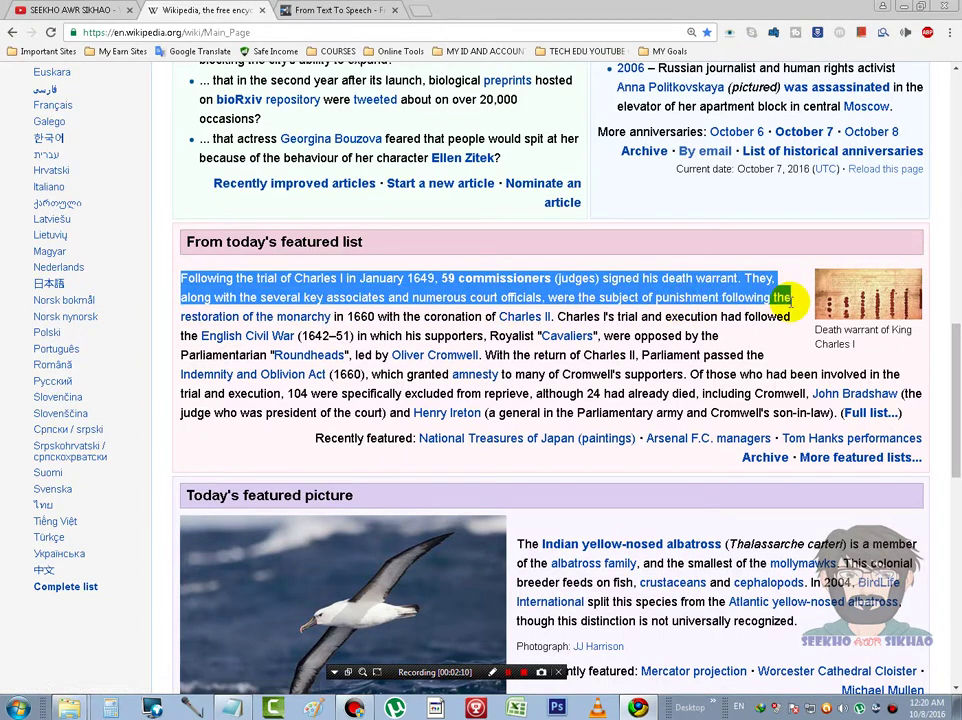
{"action": "left_click_drag", "start_coordinate": [465, 281], "coordinate": [785, 296]}
{"action": "right_click", "coordinate": [638, 284]}
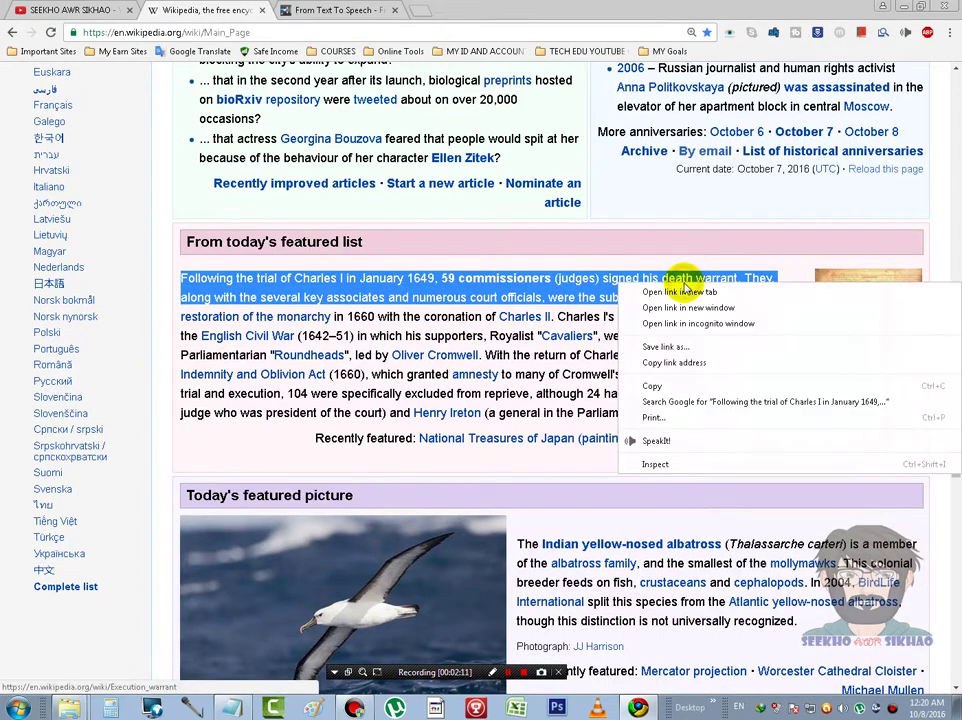
{"action": "left_click", "coordinate": [655, 387]}
Paste the copied Charles I passage into the From Text To Speech box
{"action": "left_click", "coordinate": [290, 10]}
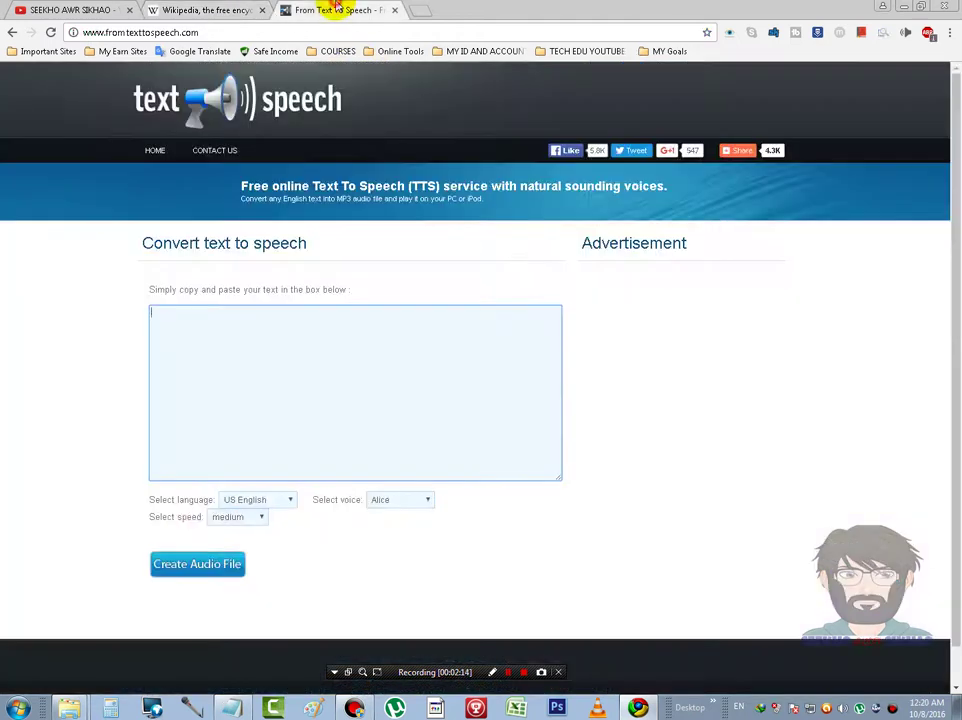
{"action": "right_click", "coordinate": [261, 356]}
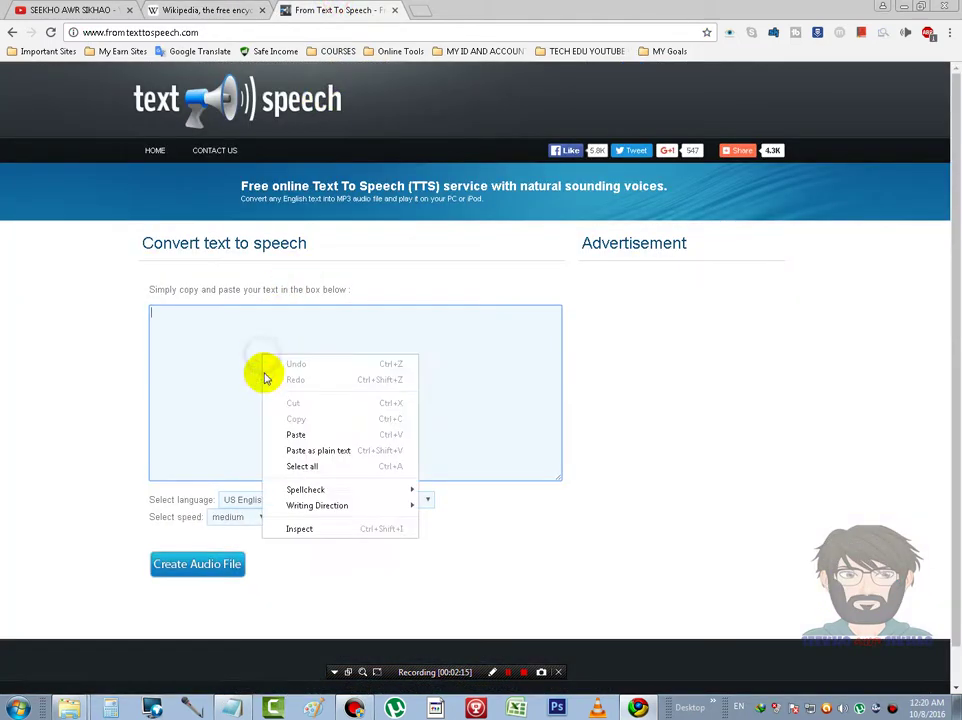
{"action": "left_click", "coordinate": [300, 433]}
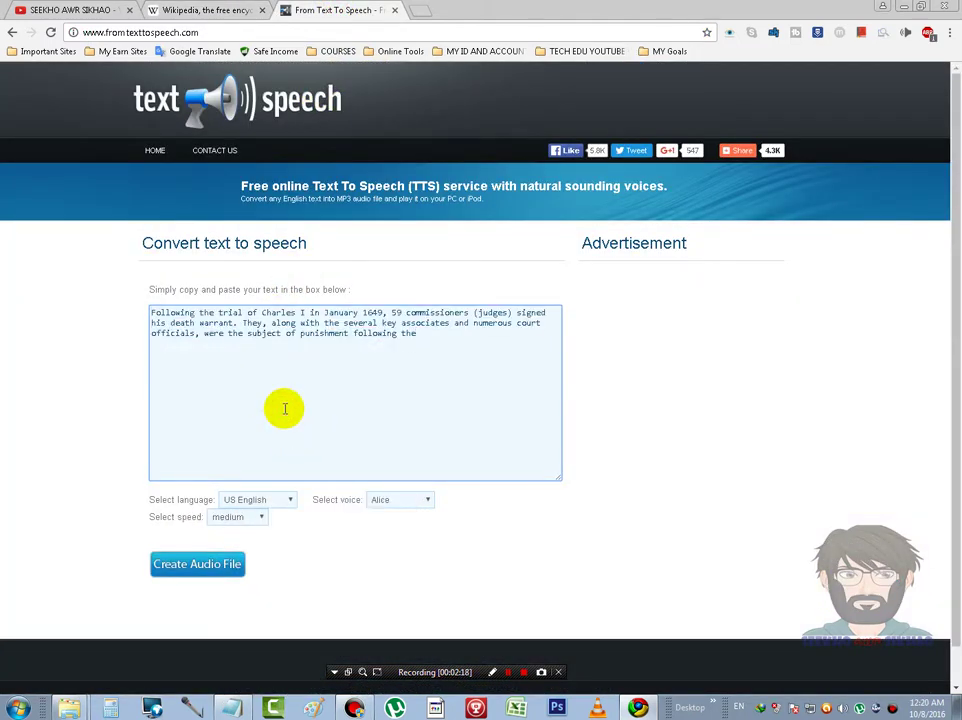
Keep the language at US English and the voice at Alice
{"action": "left_click", "coordinate": [289, 501]}
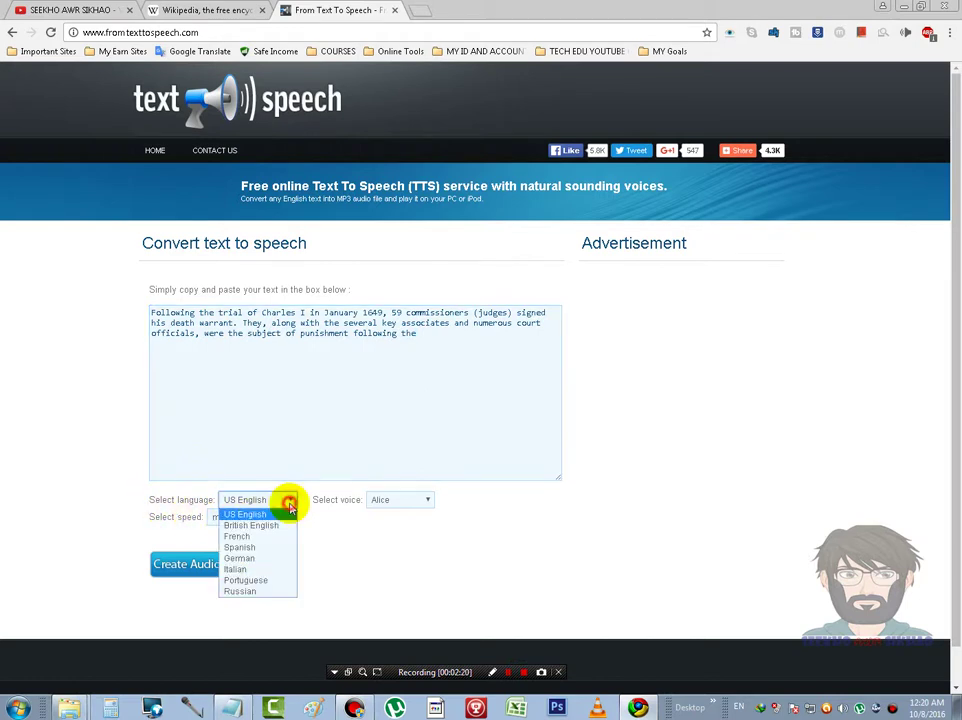
{"action": "left_click", "coordinate": [310, 510]}
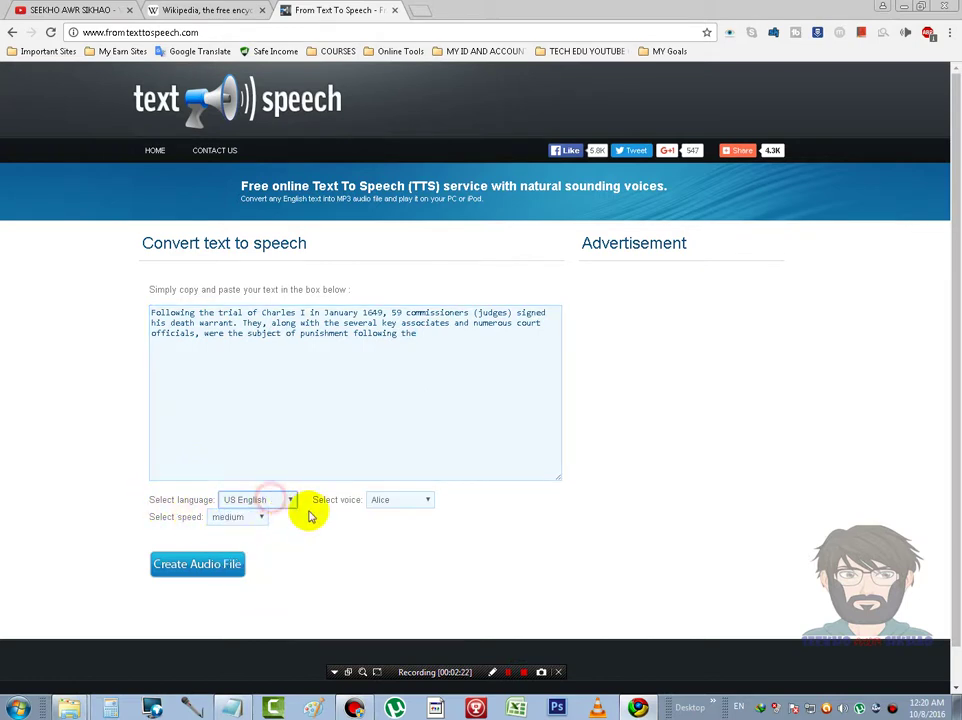
{"action": "left_click", "coordinate": [406, 500]}
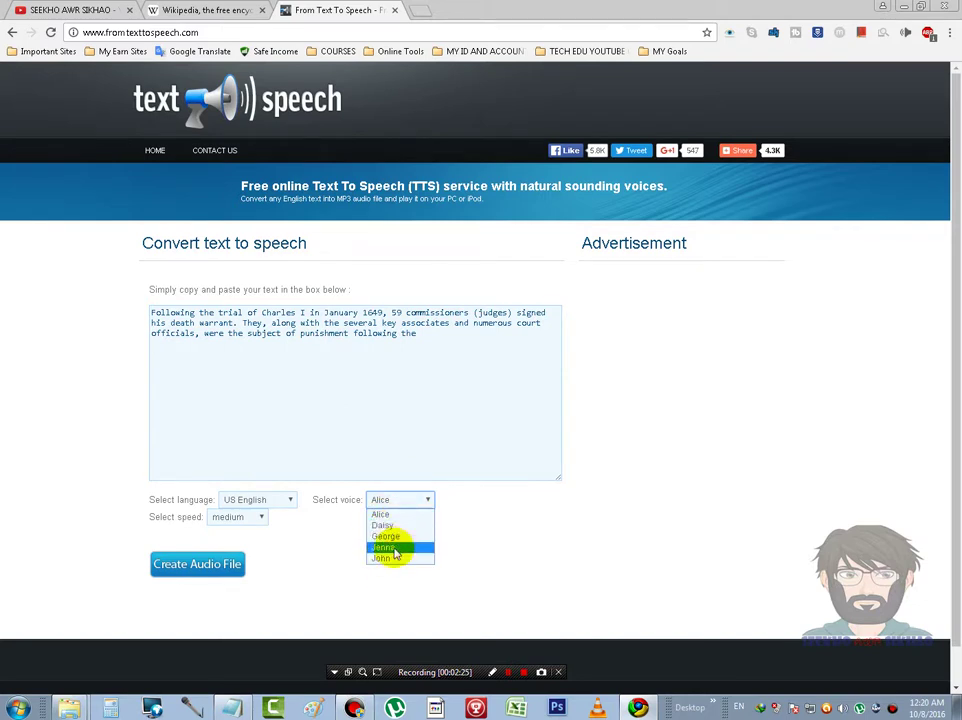
{"action": "left_click", "coordinate": [369, 478]}
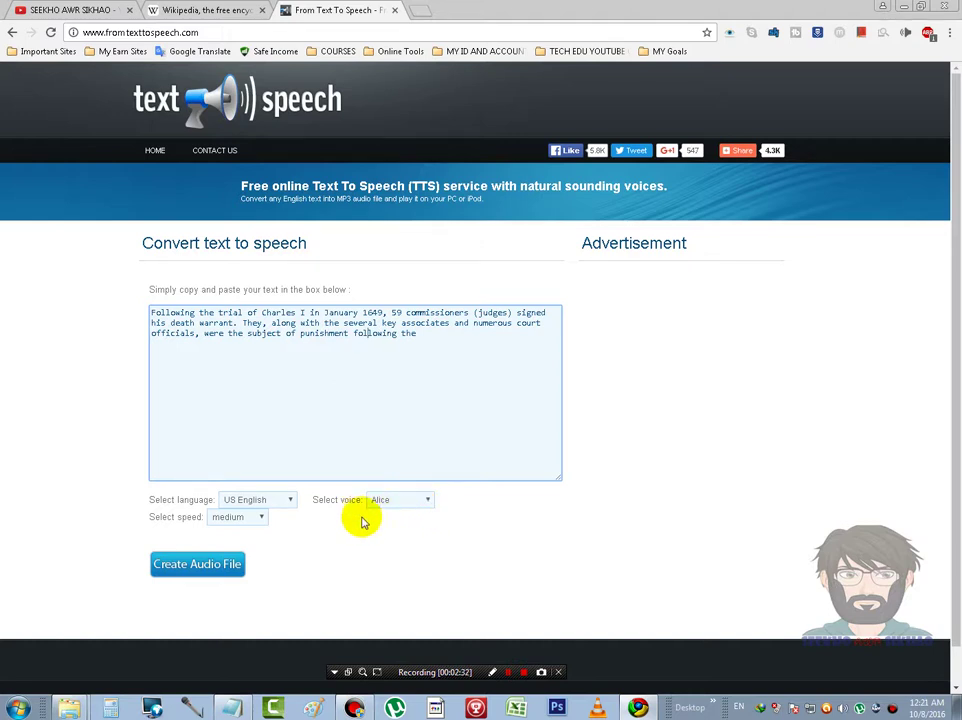
{"action": "left_click", "coordinate": [405, 499]}
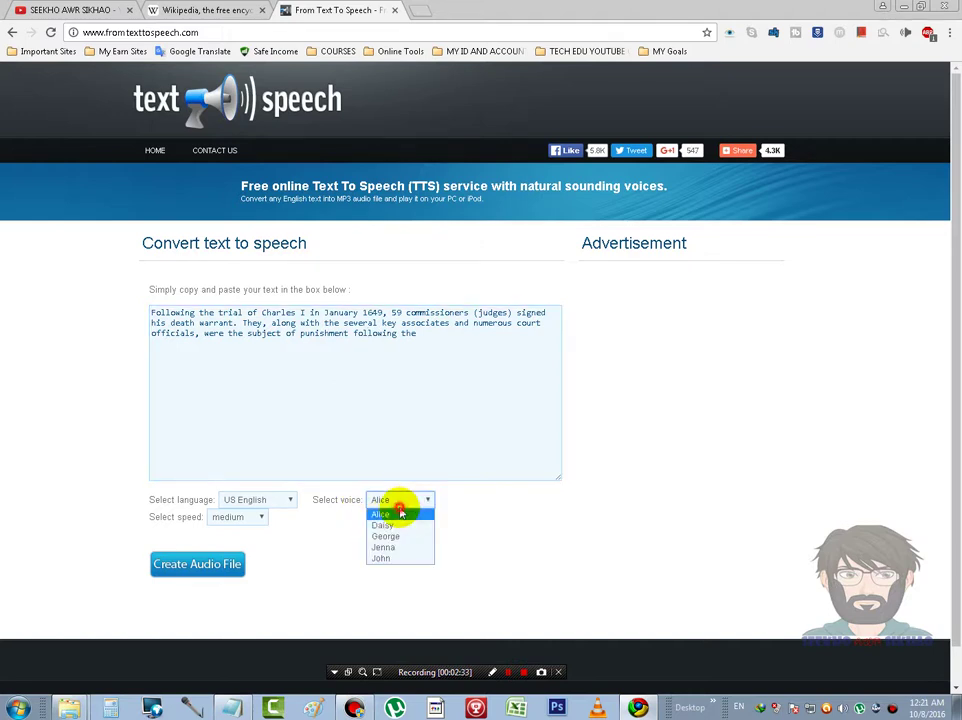
{"action": "left_click", "coordinate": [373, 567]}
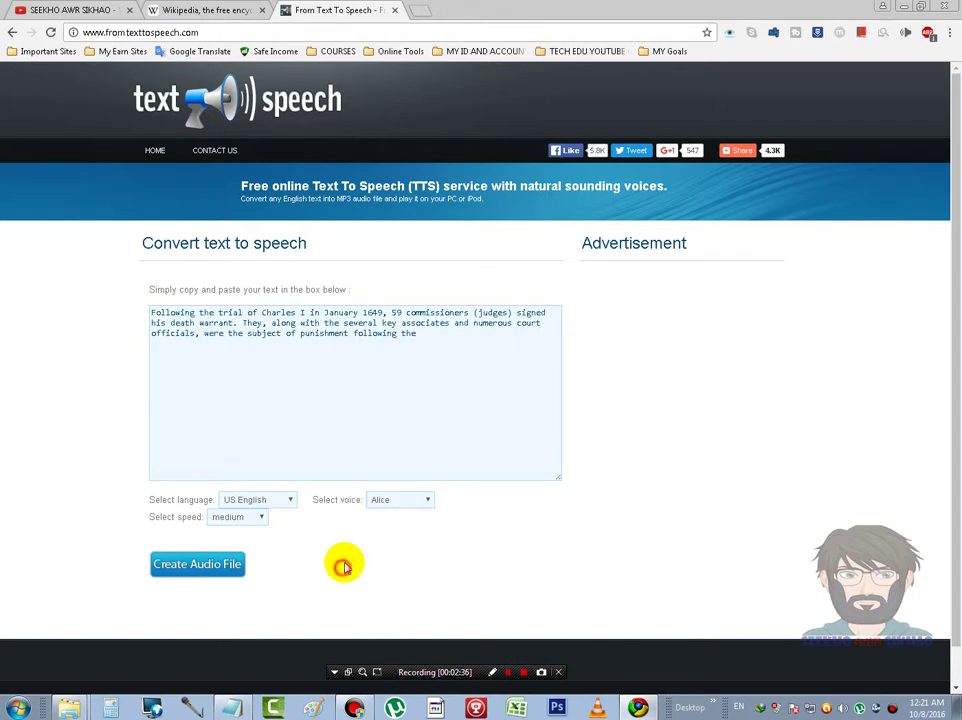
{"action": "left_click", "coordinate": [382, 503]}
{"action": "left_click", "coordinate": [351, 557]}
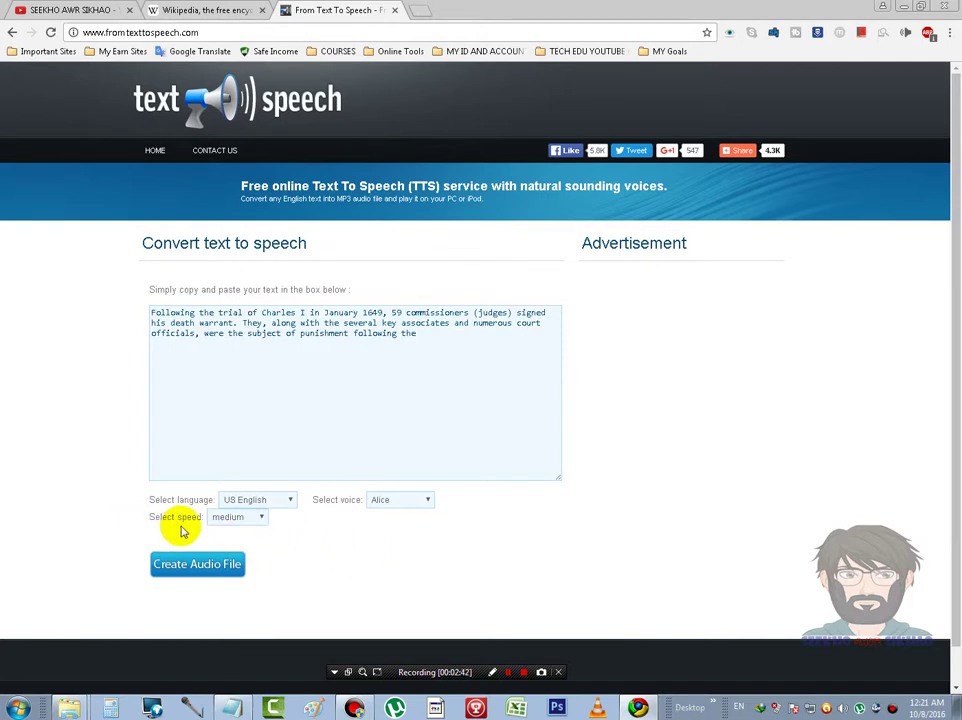
Leave the reading speed set to medium
{"action": "left_click", "coordinate": [224, 516]}
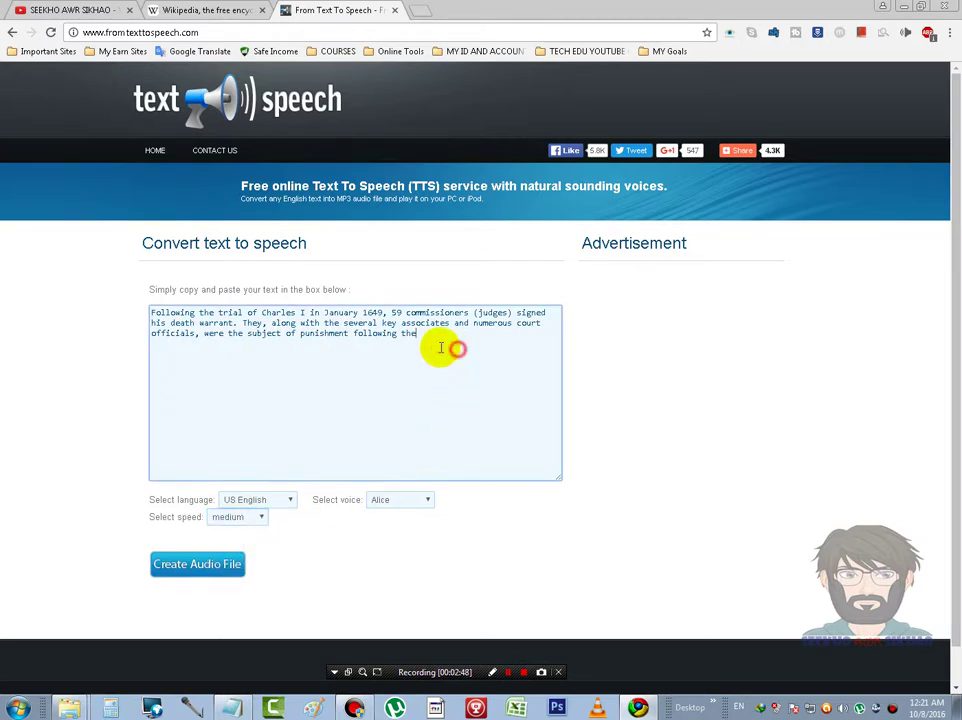
{"action": "left_click_drag", "start_coordinate": [438, 345], "coordinate": [153, 305]}
{"action": "left_click", "coordinate": [232, 393]}
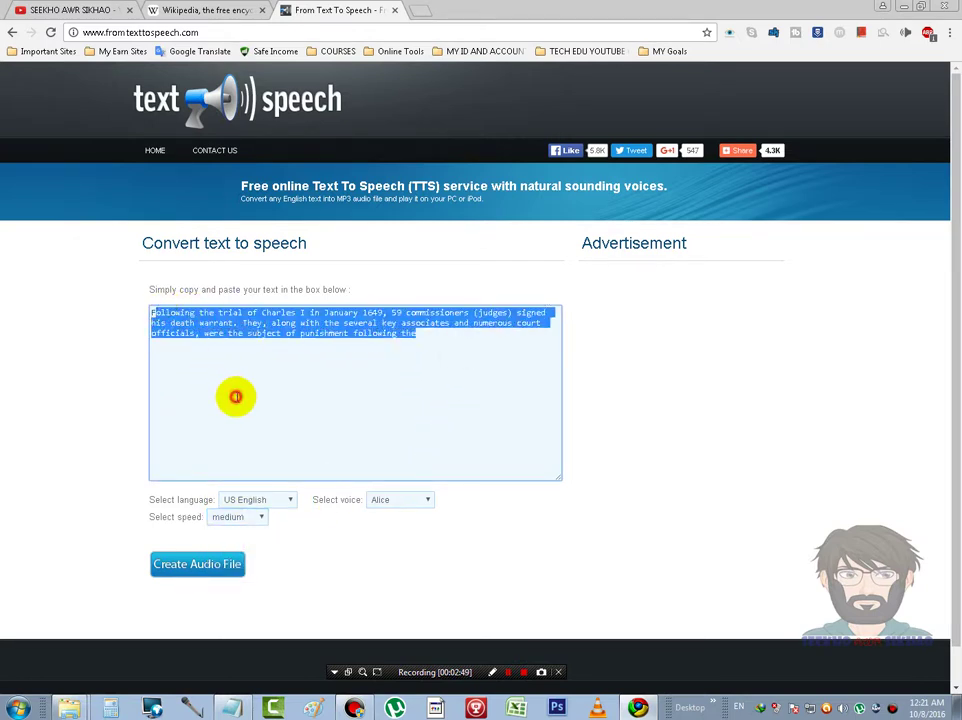
{"action": "left_click", "coordinate": [222, 519]}
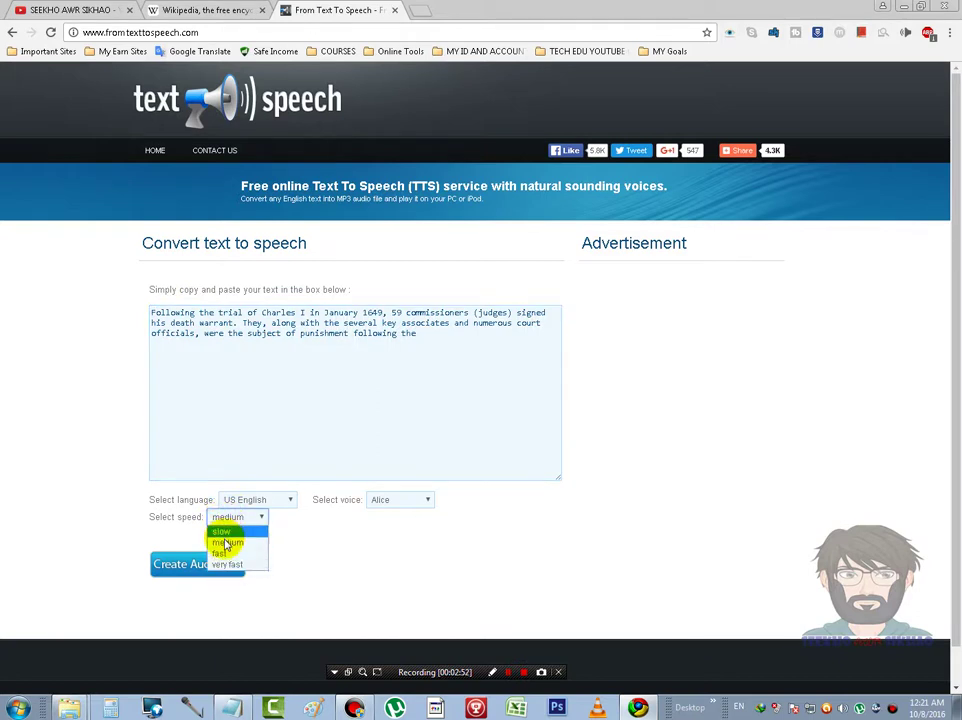
{"action": "left_click", "coordinate": [225, 543]}
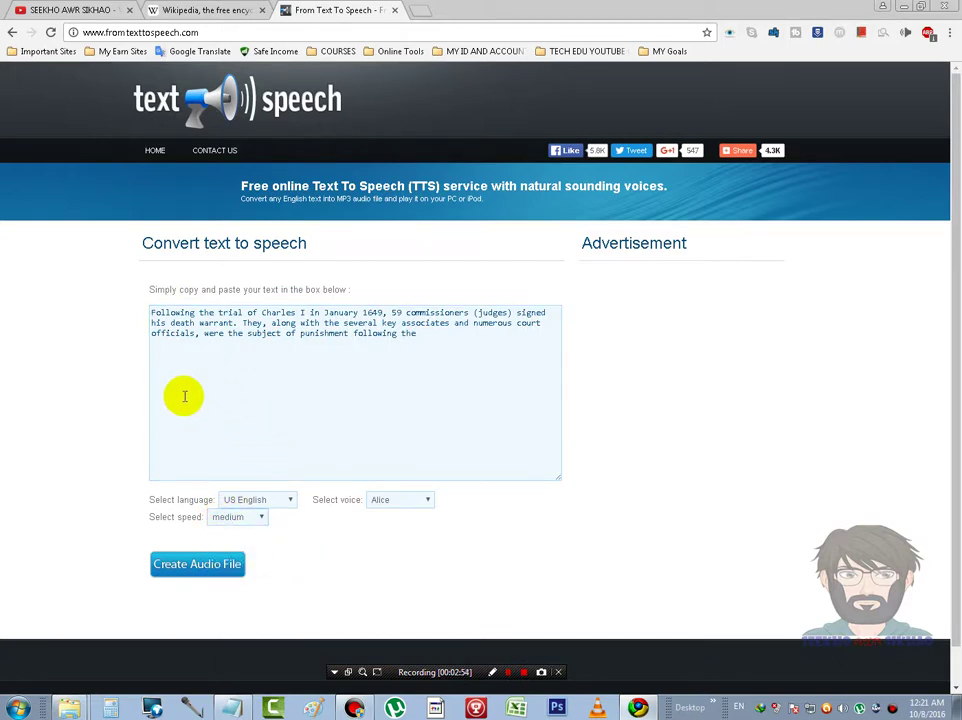
{"action": "scroll", "coordinate": [175, 405], "scroll_direction": "down", "scroll_amount": 1}
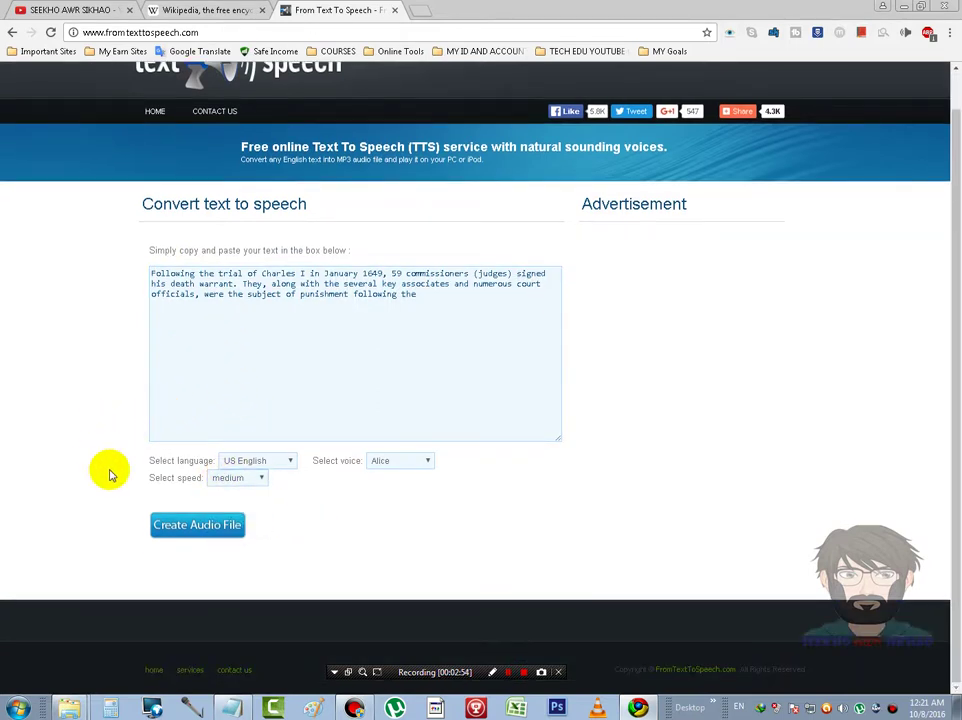
Create the MP3 audio file from the passage and cancel the IDM download prompt
{"action": "left_click", "coordinate": [200, 528]}
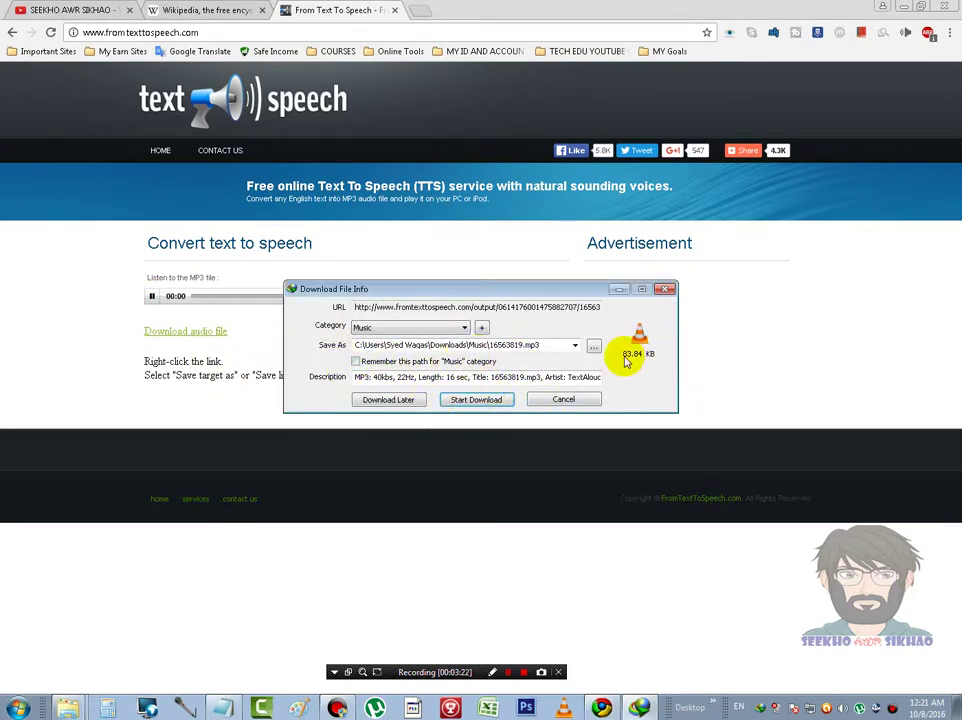
{"action": "left_click", "coordinate": [564, 400]}
{"action": "left_click", "coordinate": [508, 410]}
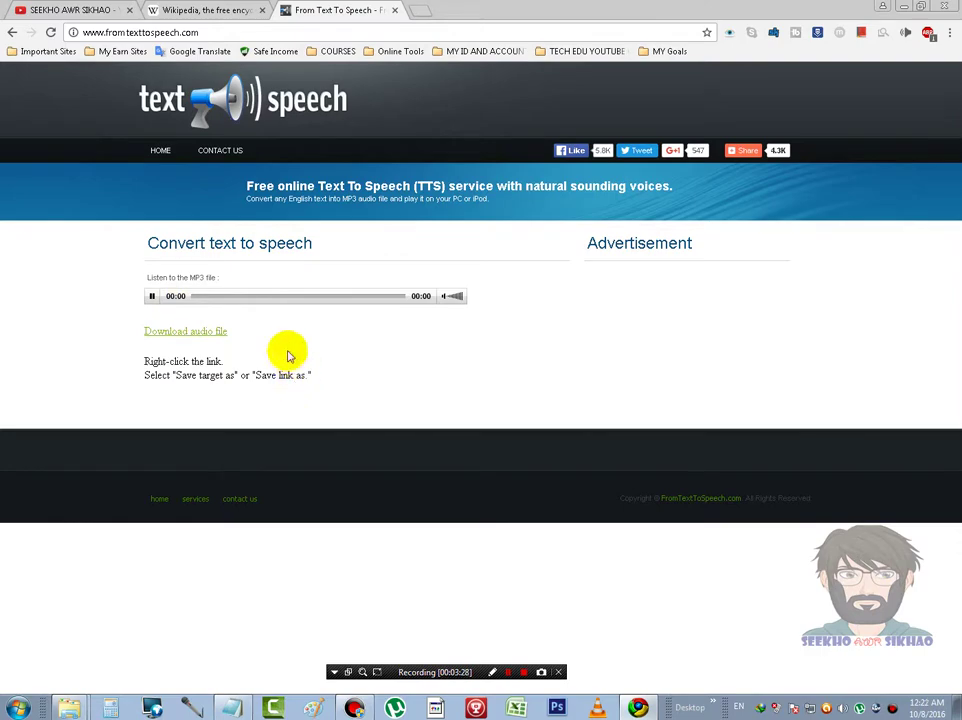
Glance at the Wikipedia tab, then bring up the YouTube channel page
{"action": "left_click", "coordinate": [185, 10]}
{"action": "scroll", "coordinate": [320, 170], "scroll_direction": "down", "scroll_amount": 1}
{"action": "left_click", "coordinate": [330, 10]}
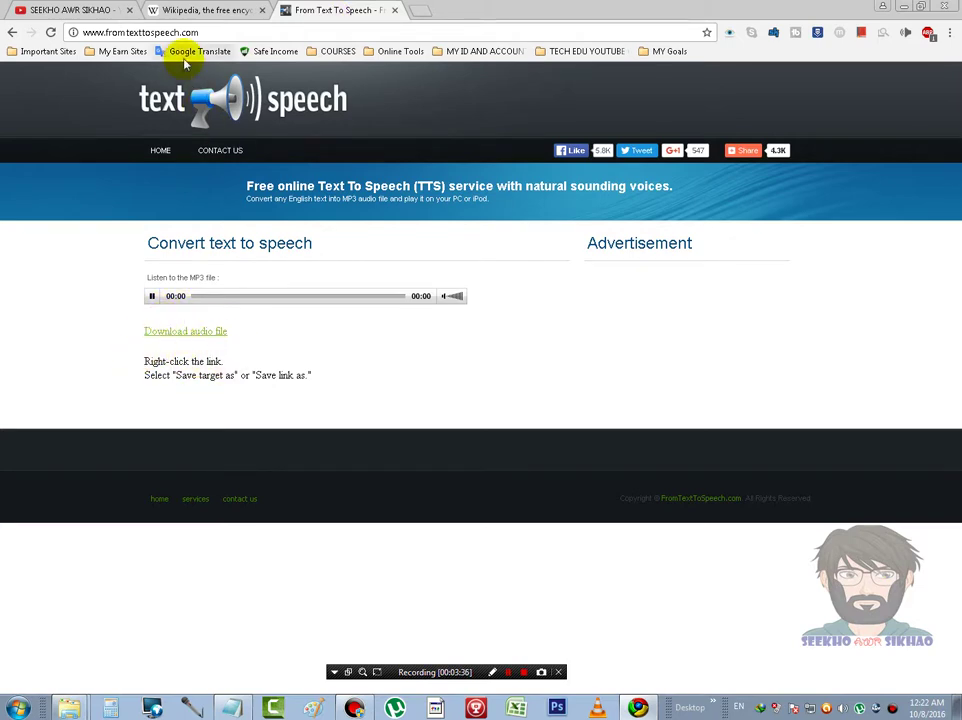
{"action": "left_click", "coordinate": [78, 10]}
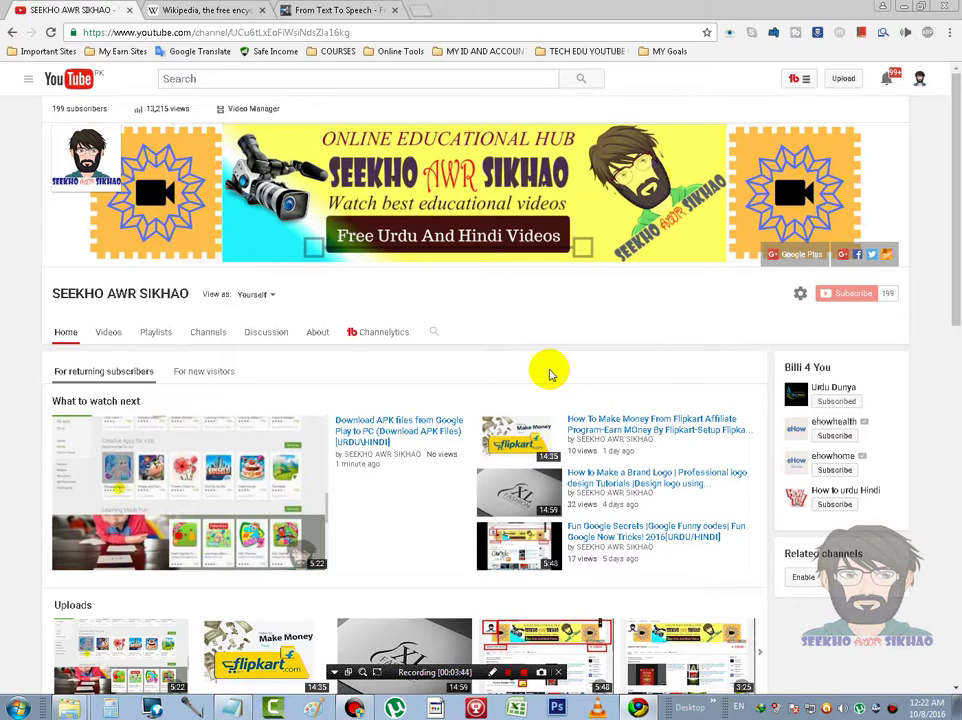
{"action": "scroll", "coordinate": [502, 370], "scroll_direction": "down", "scroll_amount": 1}
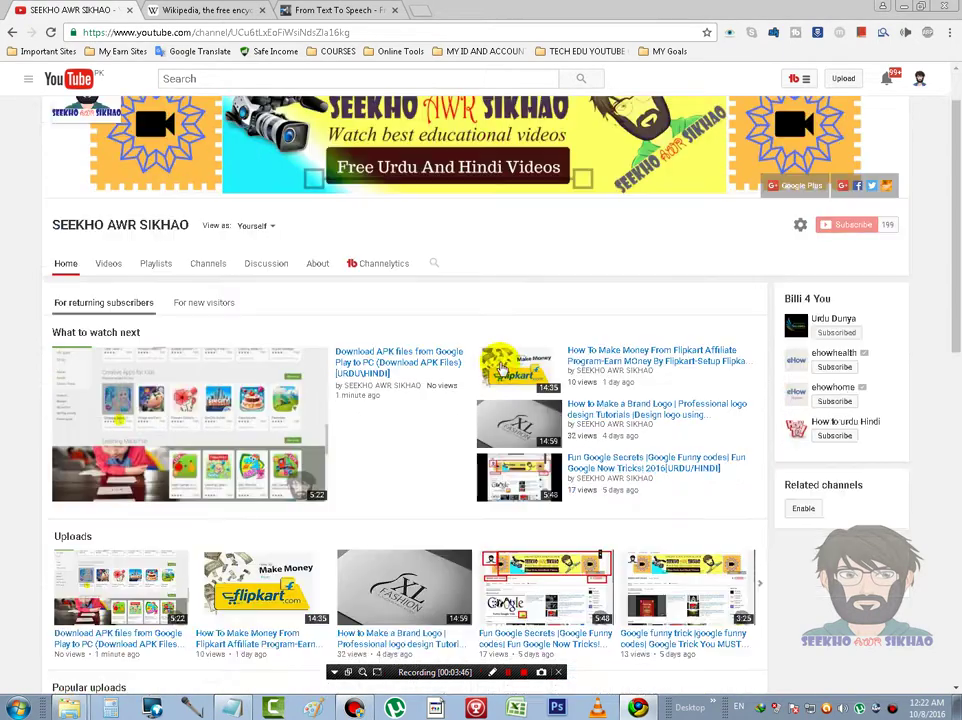
{"action": "scroll", "coordinate": [502, 370], "scroll_direction": "up", "scroll_amount": 1}
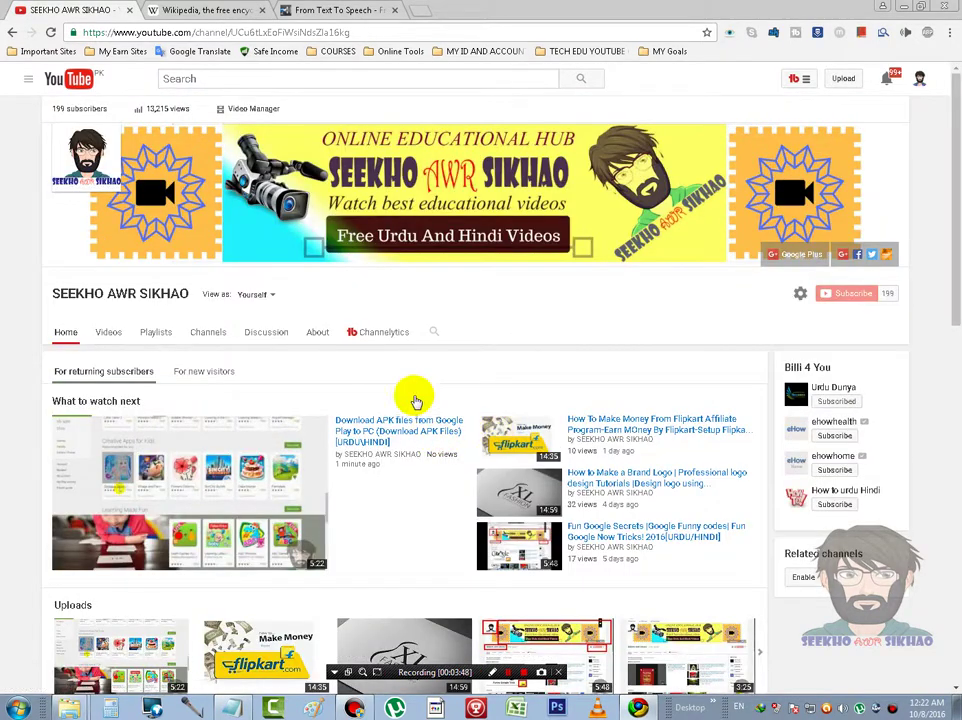